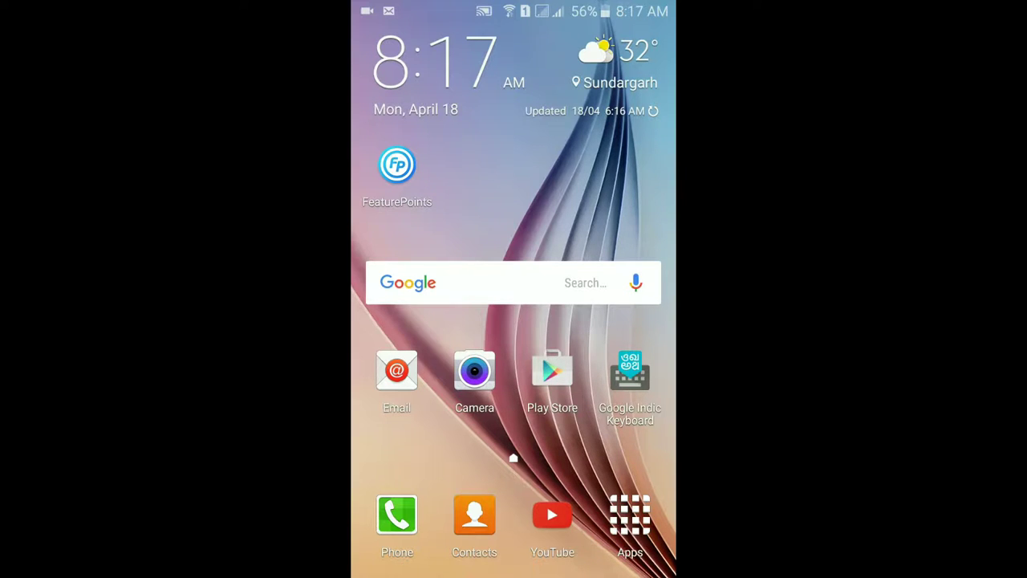
Search the Google Play Store for 'ip webcam'
click(552, 370)
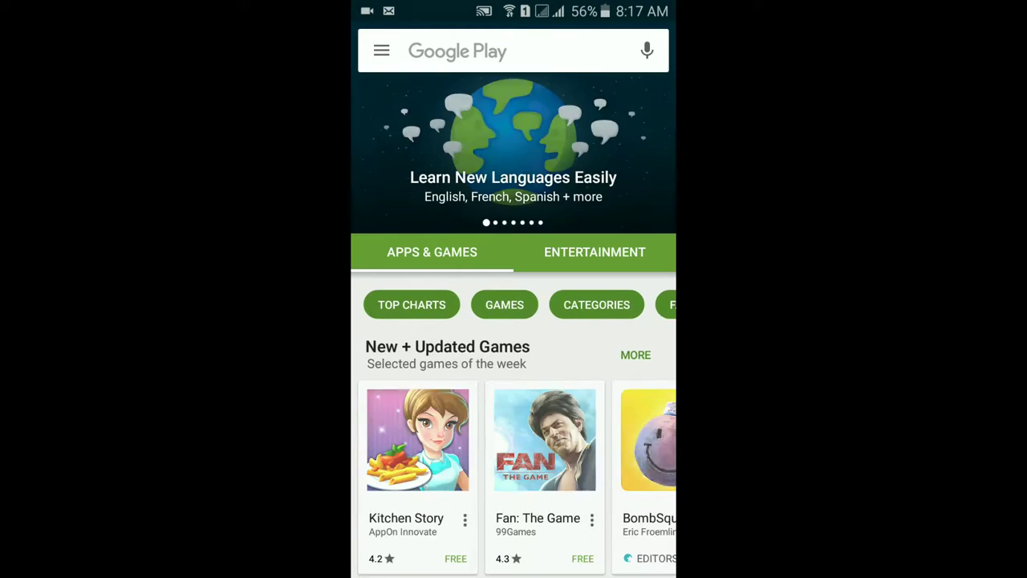
click(498, 50)
text(ip )
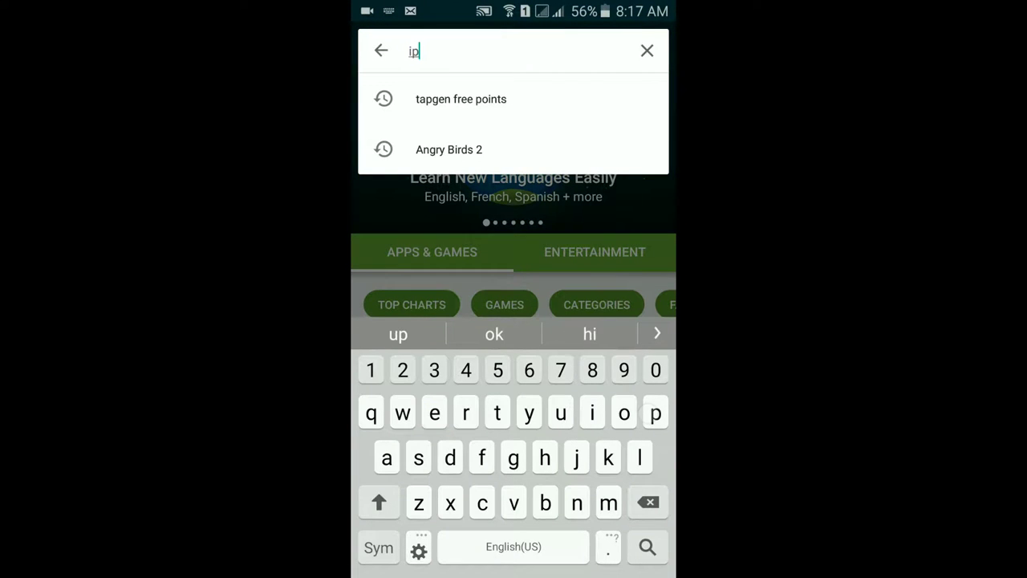
text(web)
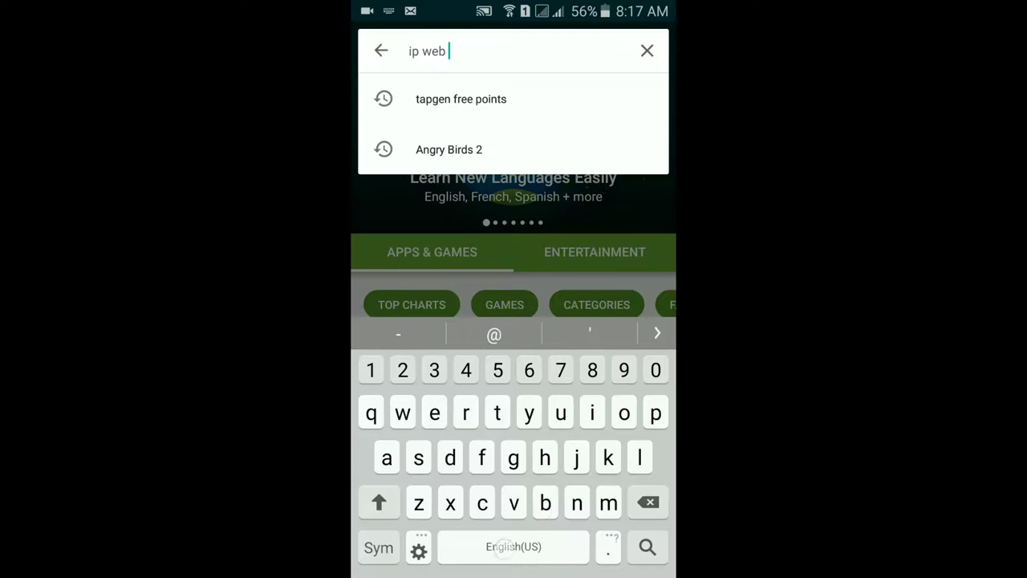
text(cam)
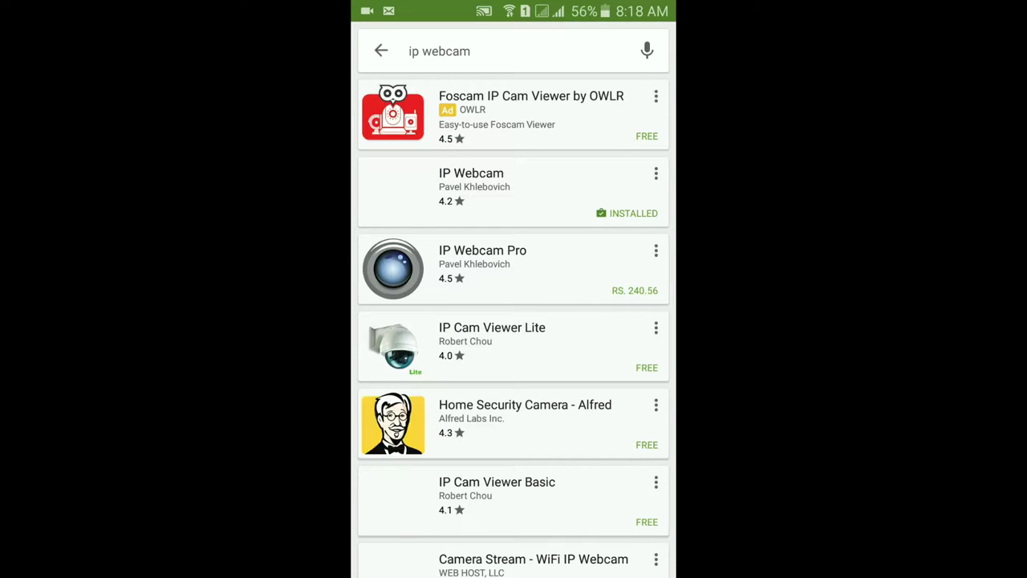
scroll(429, 230, down, 1)
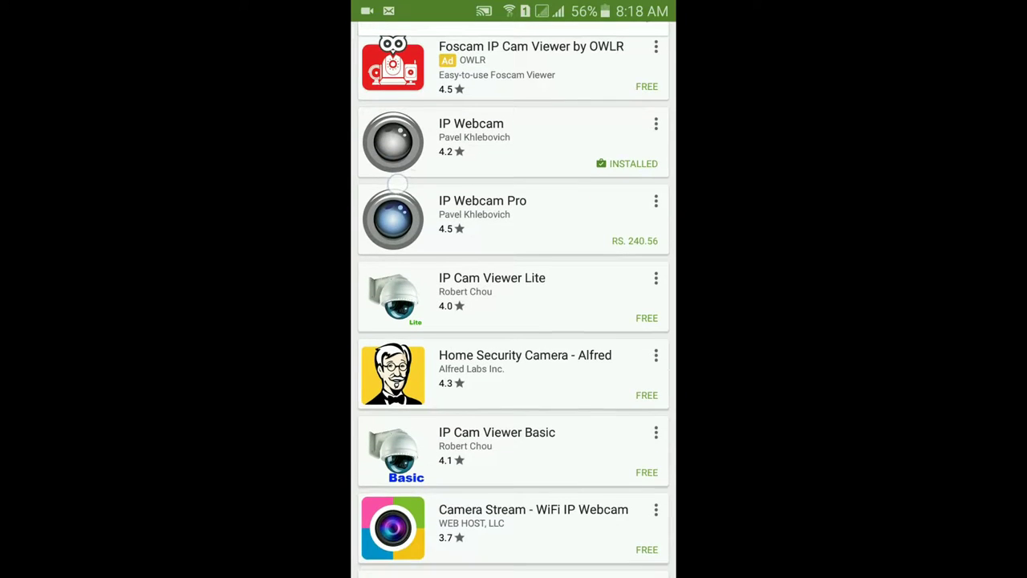
scroll(429, 230, up, 1)
Open the IP Webcam store page and launch the installed app
click(410, 277)
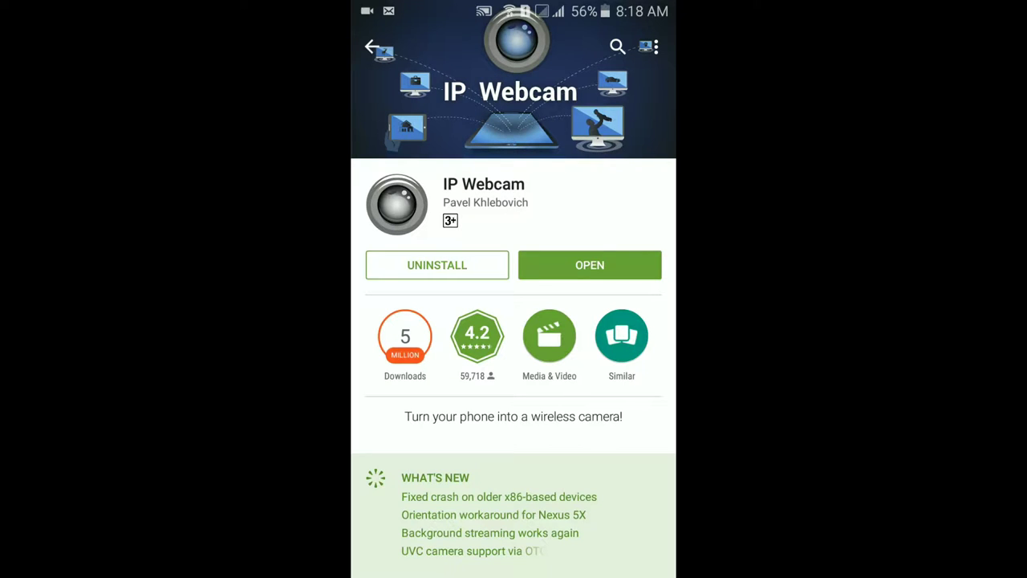
scroll(570, 393, down, 10)
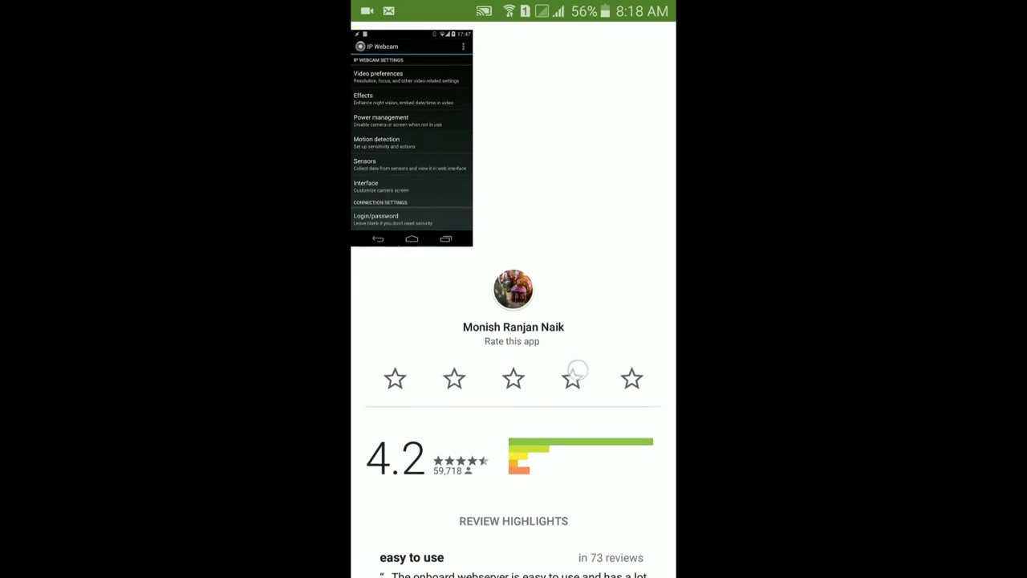
scroll(548, 484, up, 6)
scroll(548, 484, up, 4)
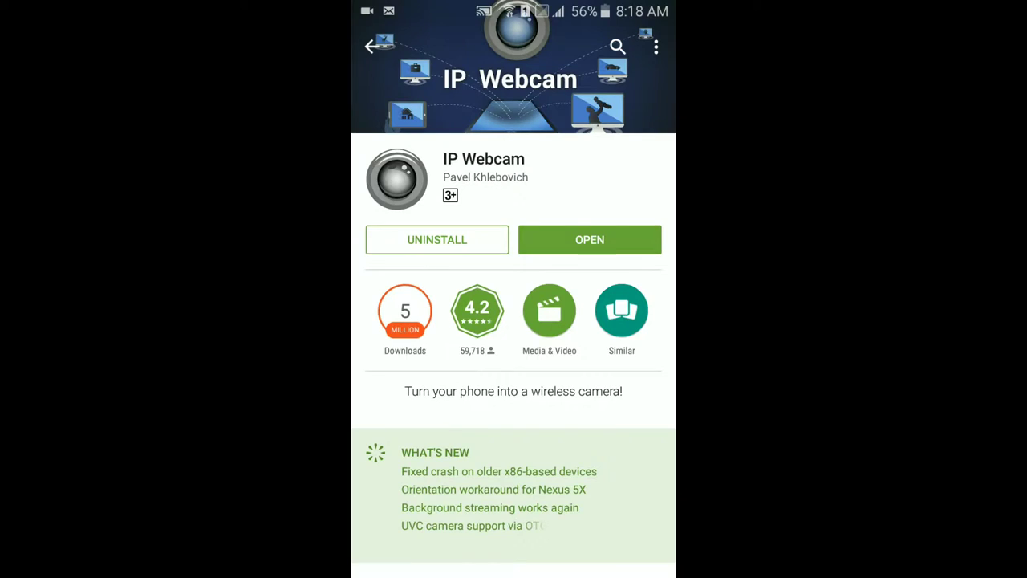
click(612, 239)
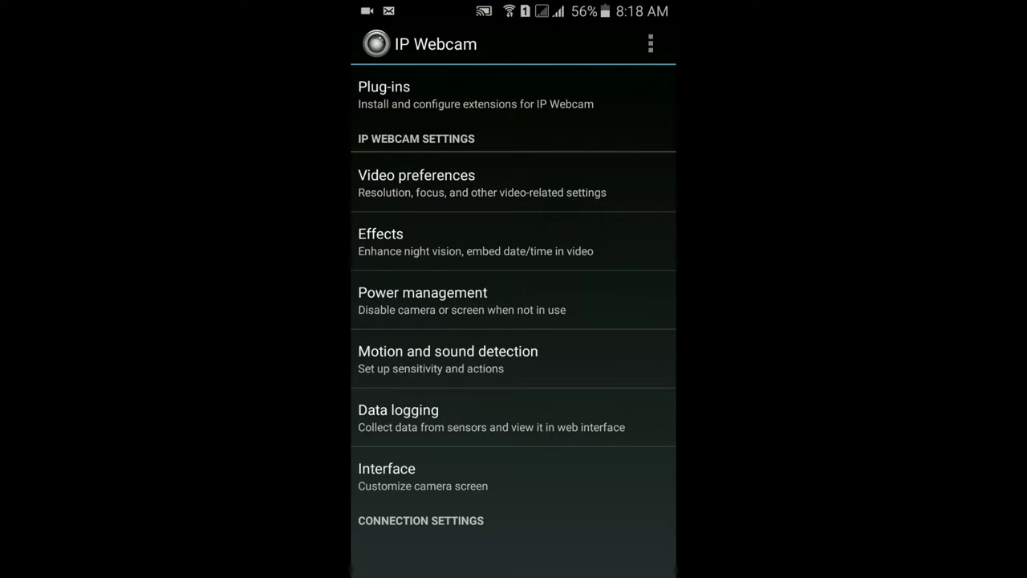
Scroll through the IP Webcam settings list toward the Start server option
scroll(484, 511, down, 10)
scroll(513, 321, up, 10)
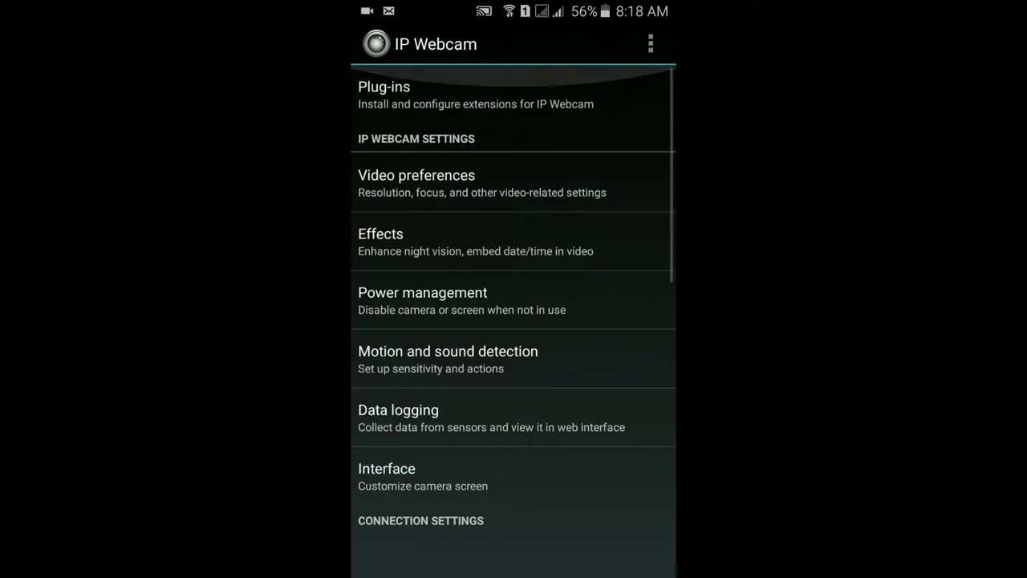
scroll(537, 259, down, 10)
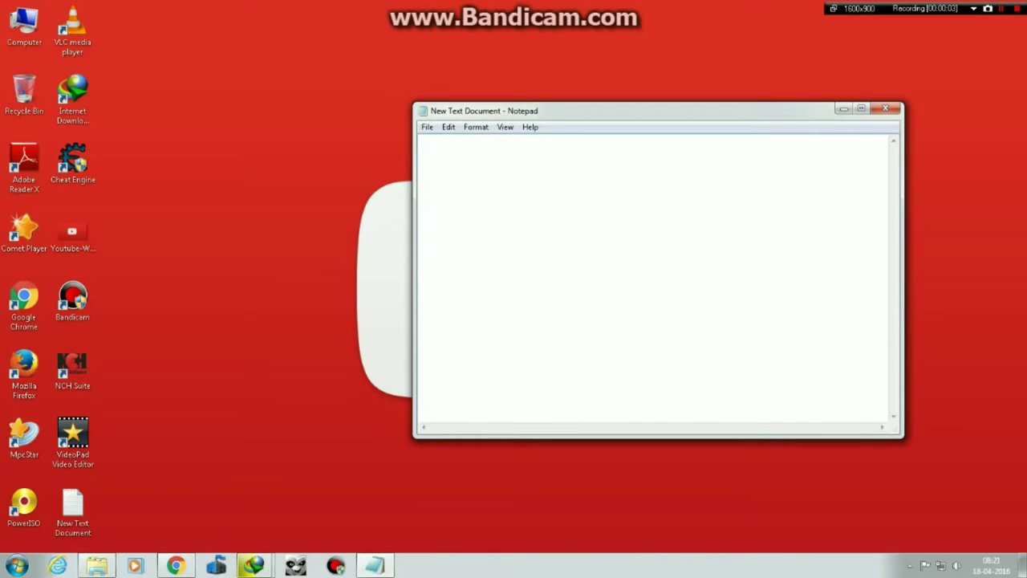
Type the Notepad note 'now we are in our computer let jump into web'
text(now )
text(we are in ou)
text(r compu)
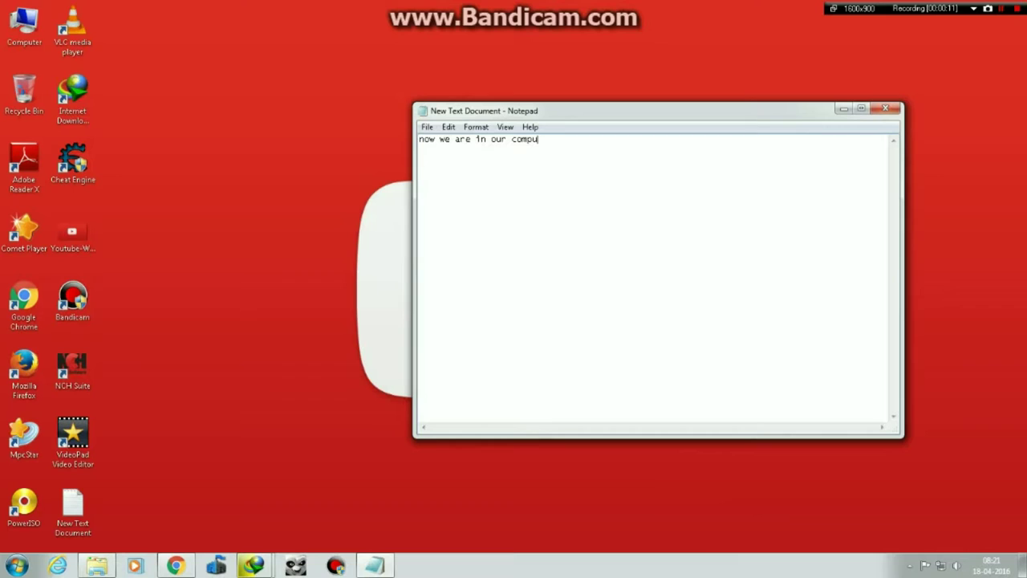
text(er)
text(j)
text(web)
Load the phone's IP Webcam control panel at 192.168.0.4:8080 in Chrome
click(841, 109)
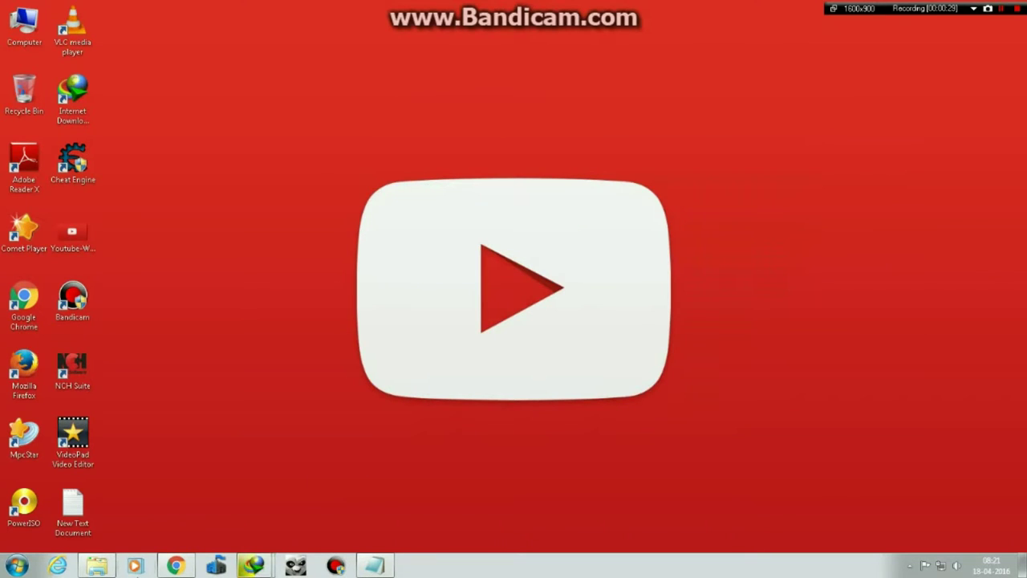
click(190, 566)
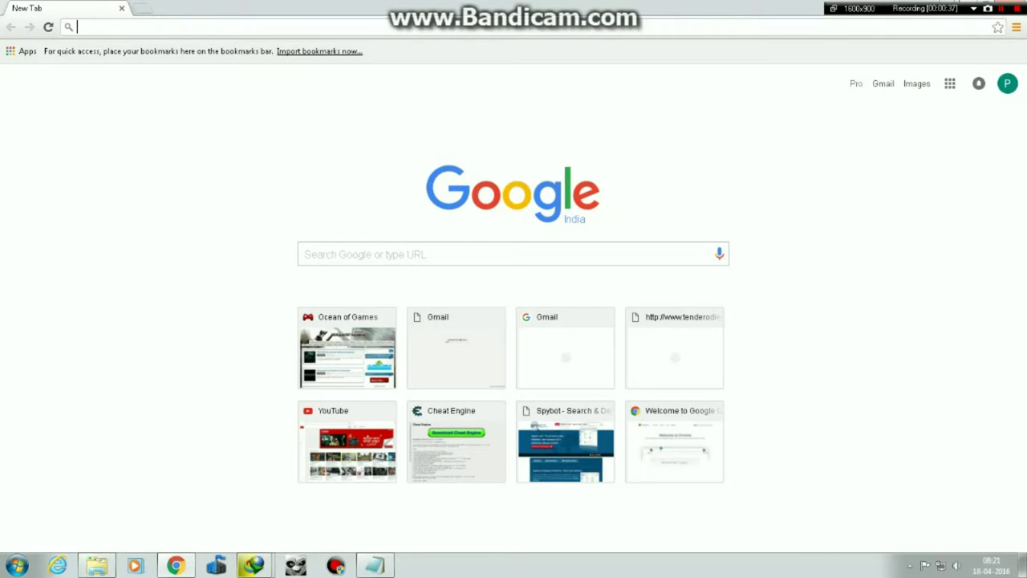
key(F5)
text(192)
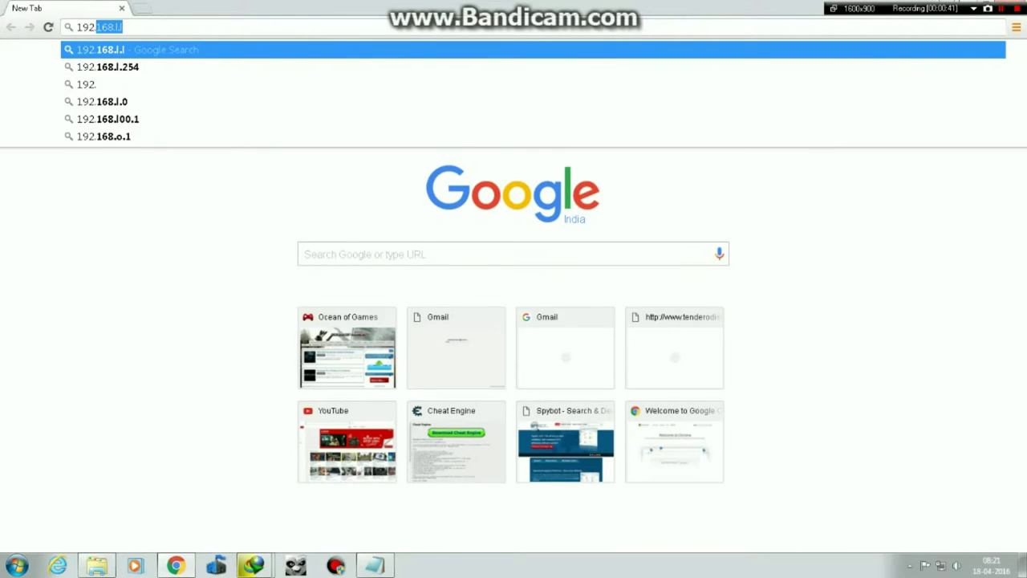
text(.16)
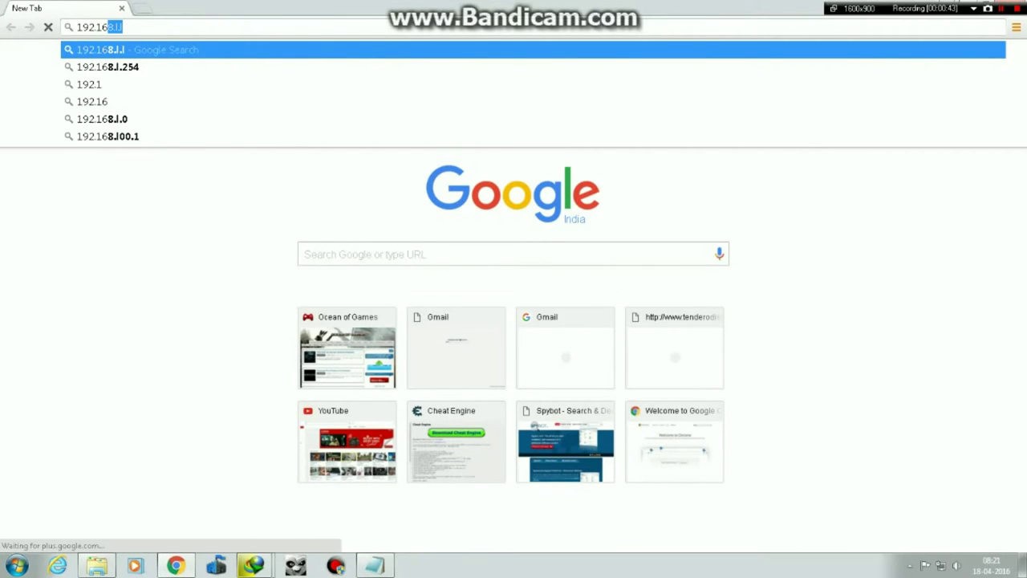
text(8.)
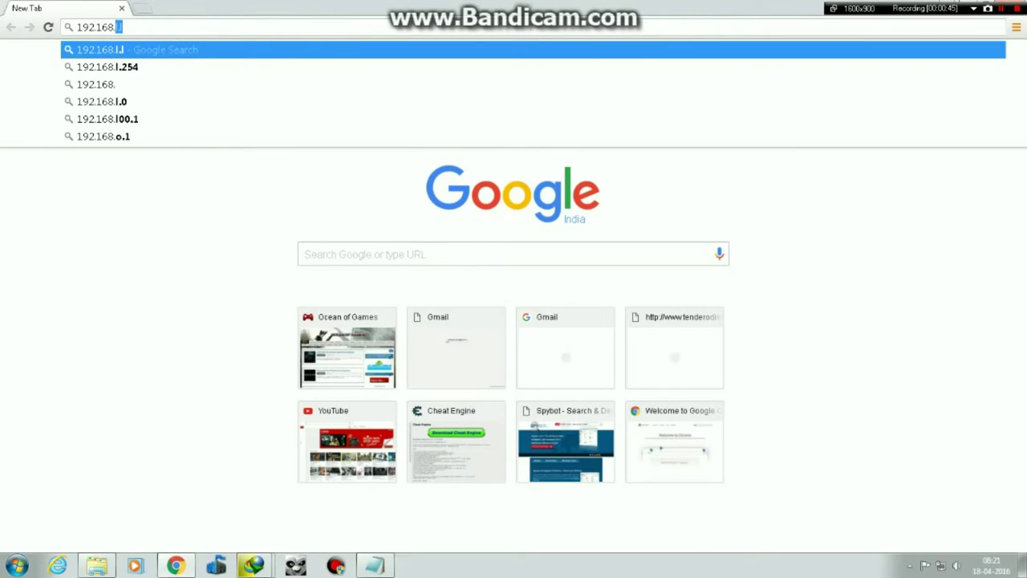
text(0.4)
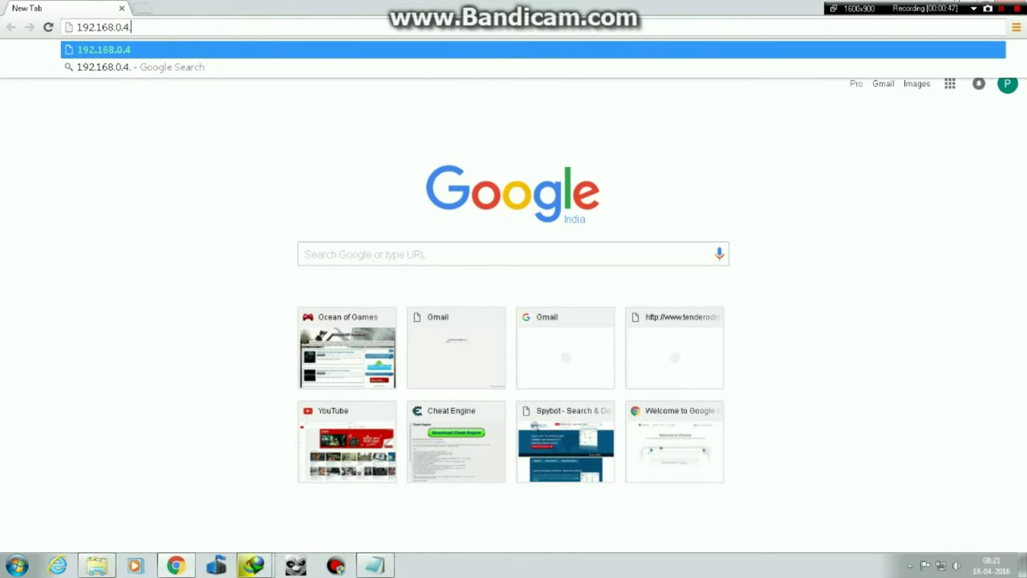
key(BackSpace)
text(:)
text(8080)
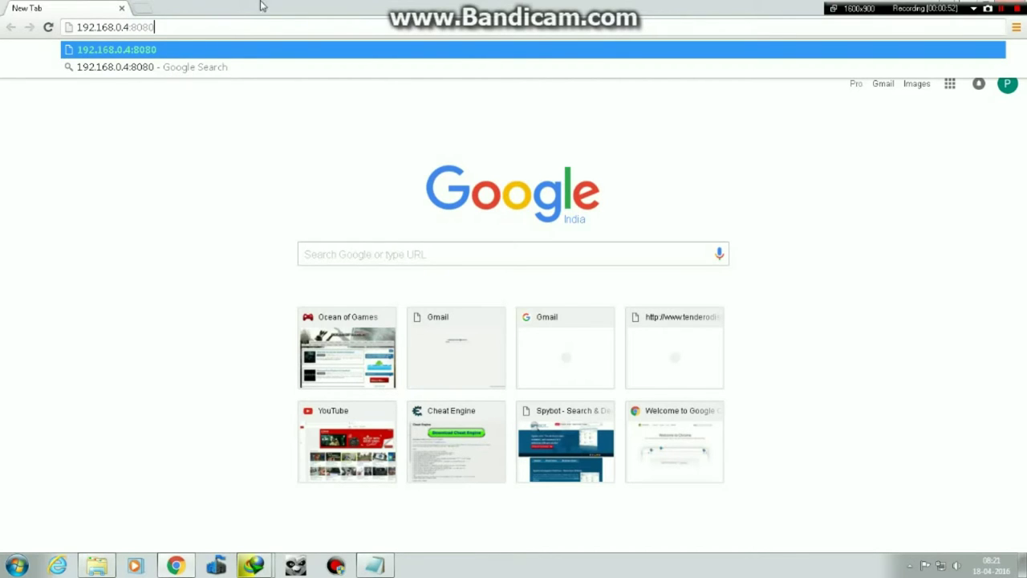
key(Return)
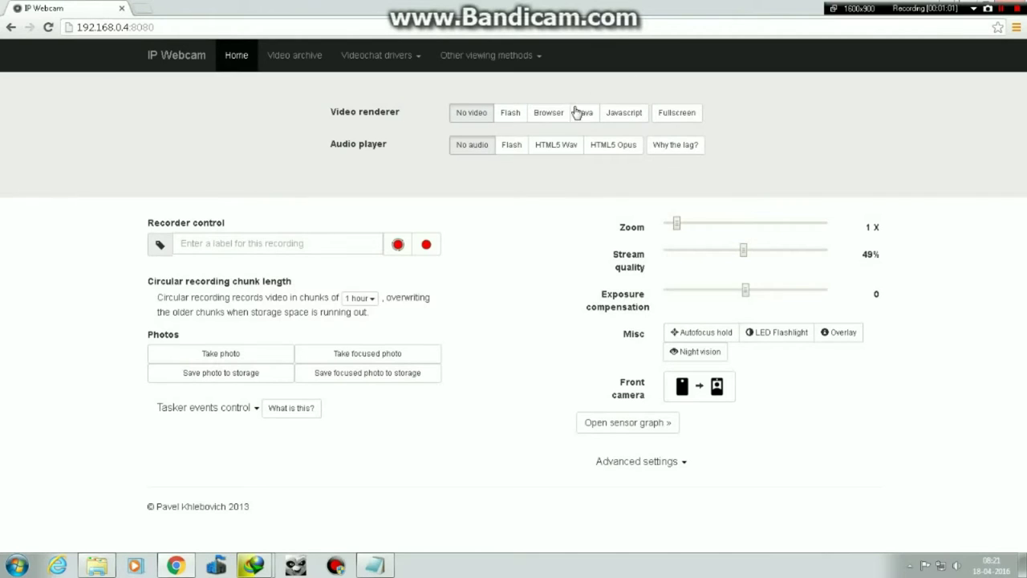
Play the live camera stream using the Javascript video renderer
click(627, 114)
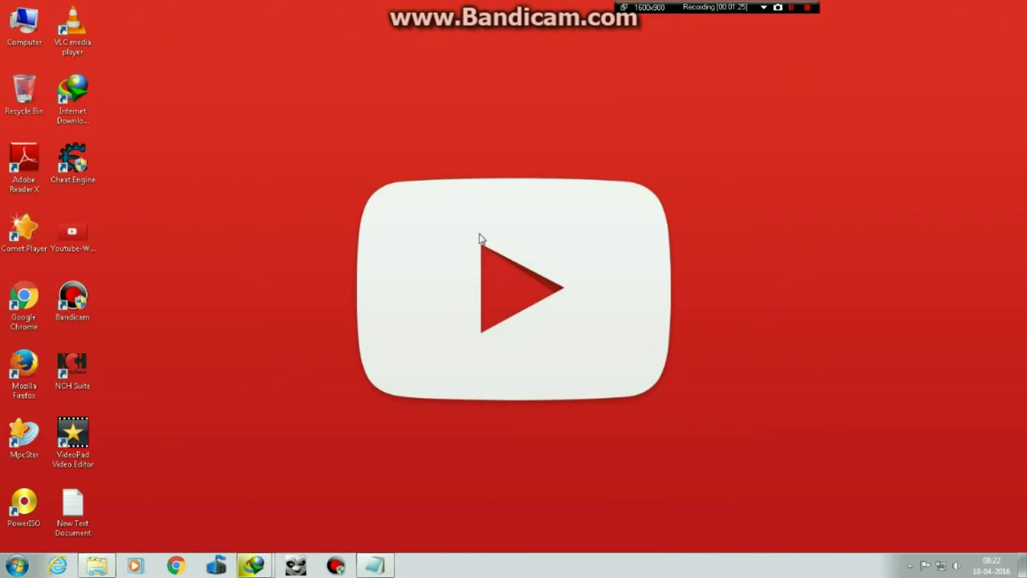
Restore Notepad and close it, answering the save prompt
click(374, 566)
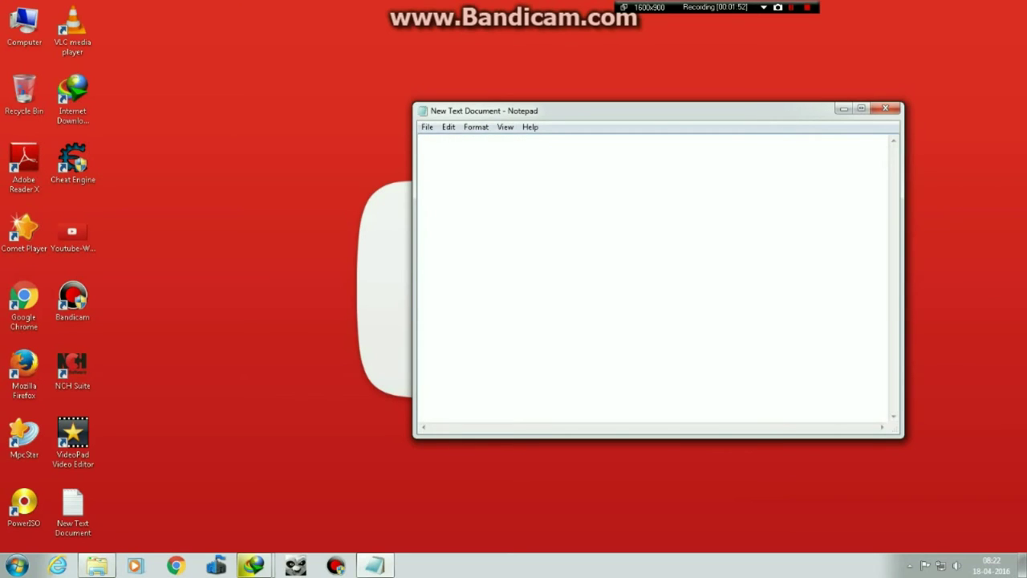
click(885, 110)
click(537, 299)
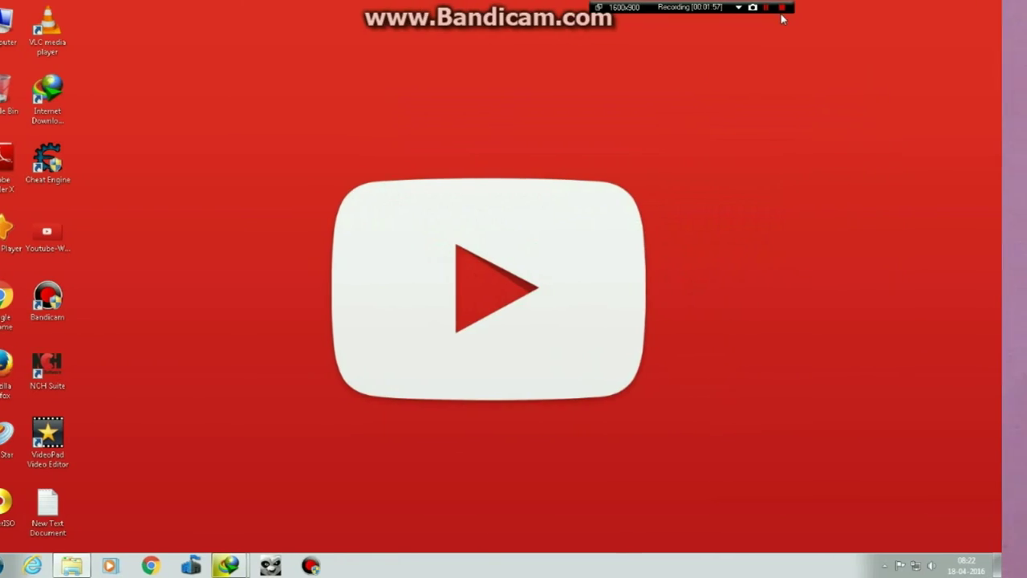